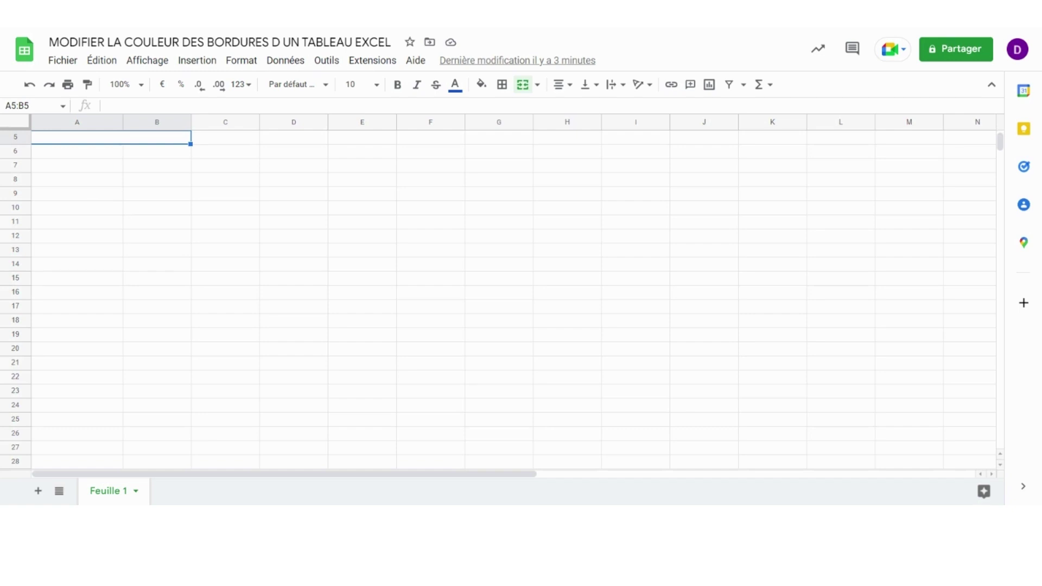
Step: Select the range B7:E16 for the table
left_click(141, 173)
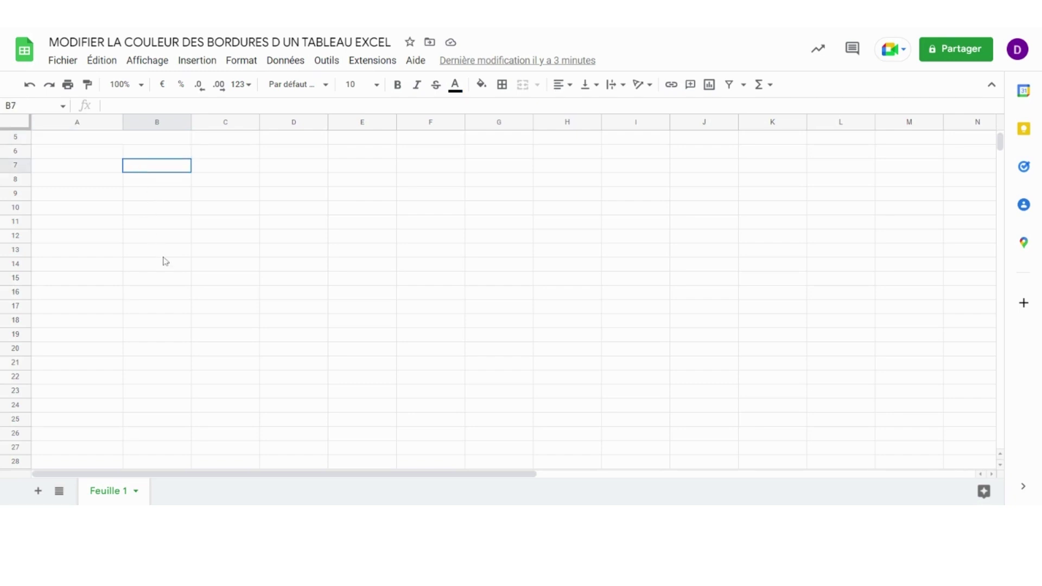
key("shift+Down")
left_click_drag(221, 285, 384, 295)
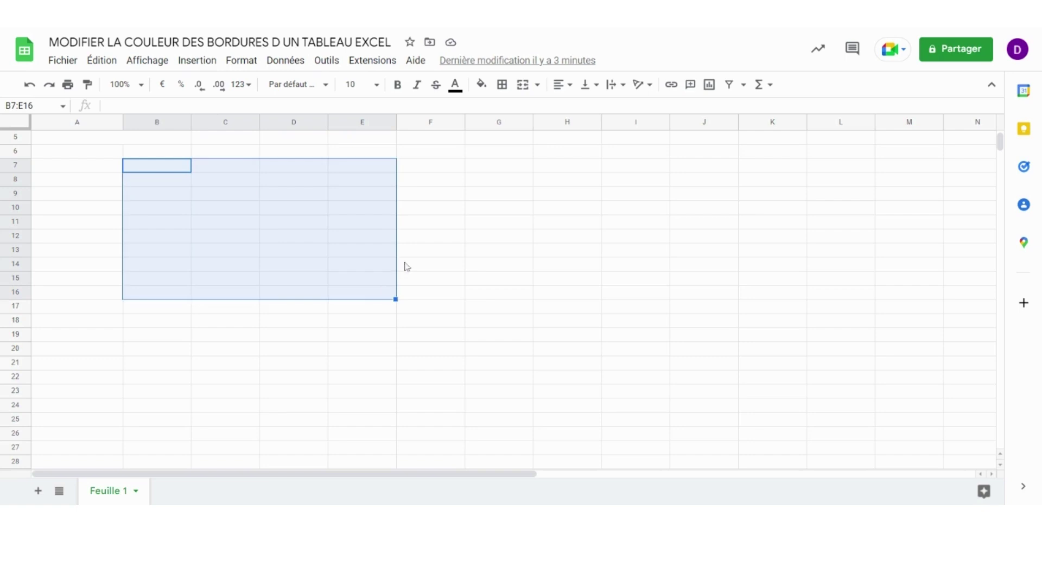
Step: Apply all borders and an outer border to B7:E16 from the Bordures menu
left_click(502, 85)
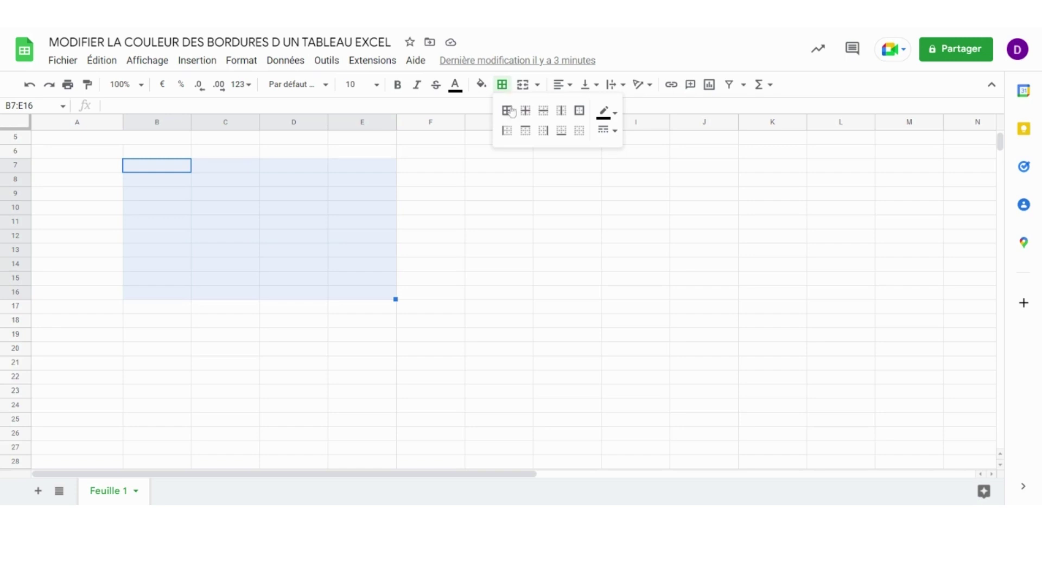
left_click(508, 112)
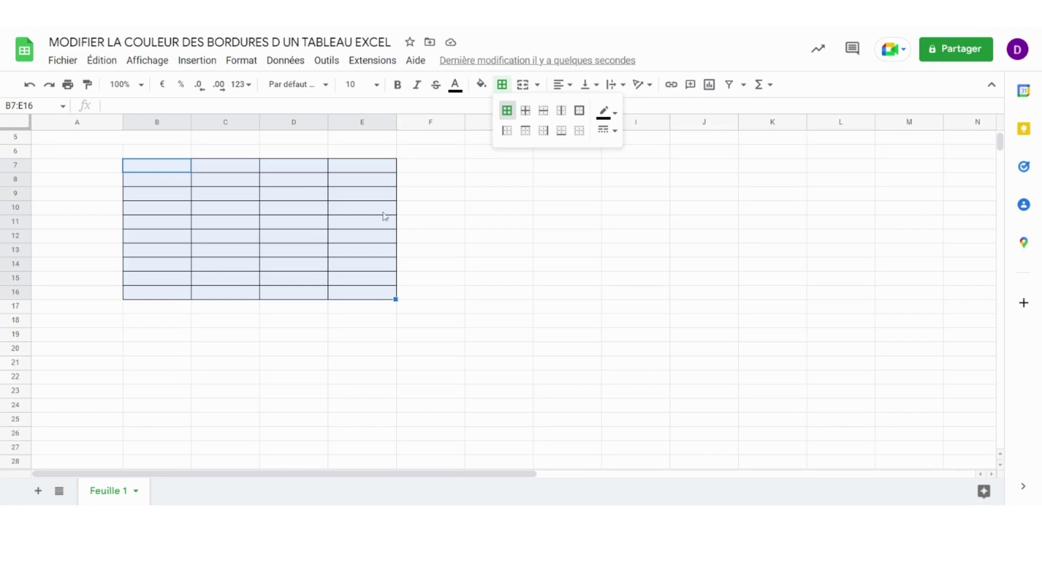
left_click(578, 112)
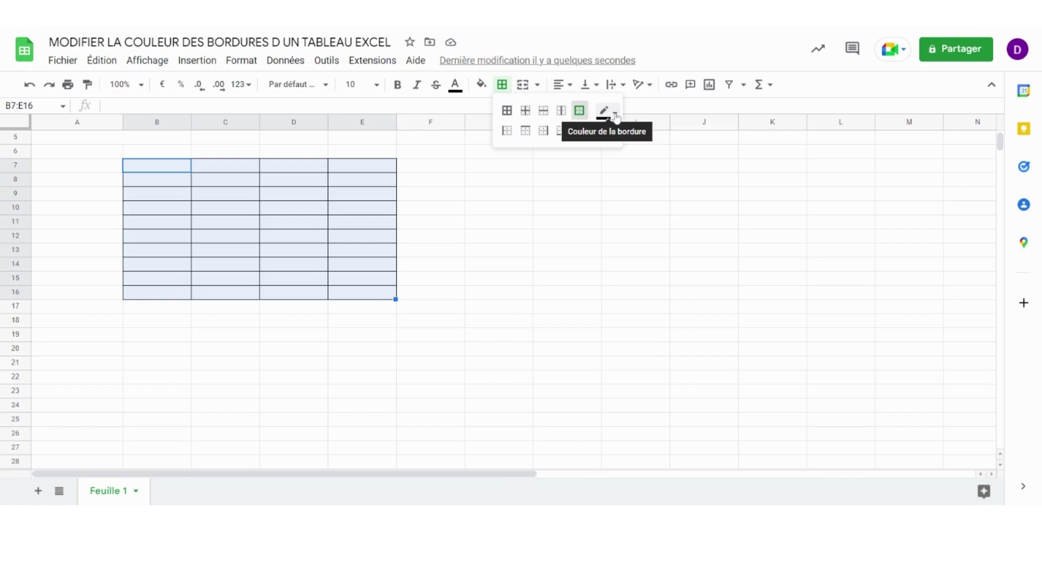
Step: Set the border colour to blue and reapply all borders to B7:E16
left_click(616, 115)
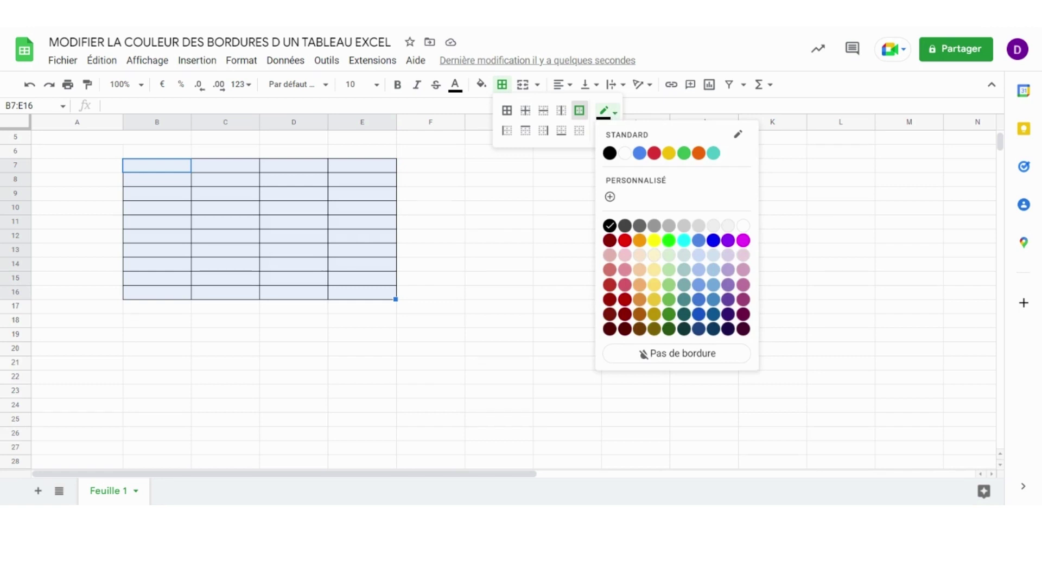
left_click(700, 241)
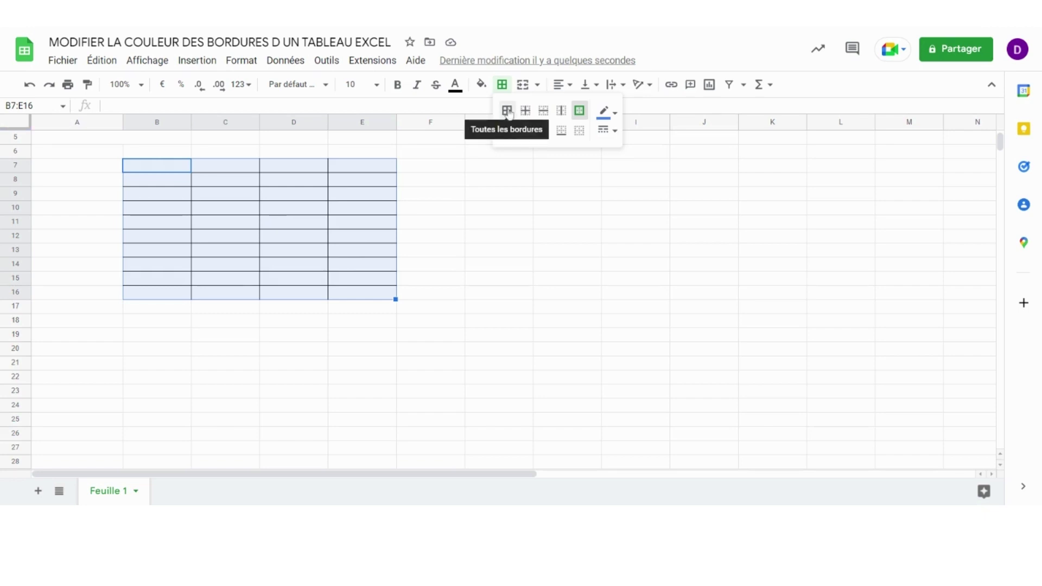
left_click(508, 112)
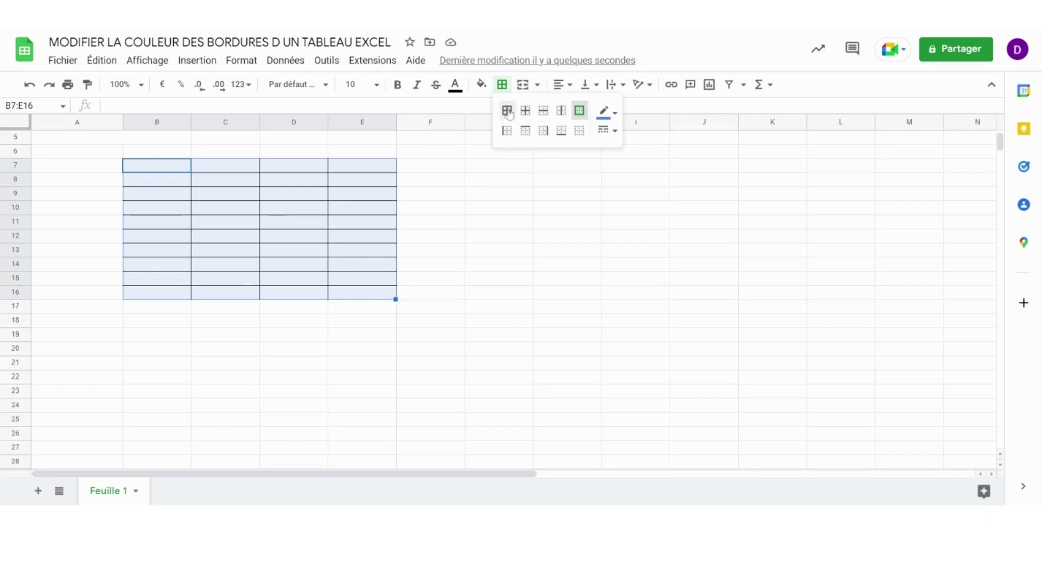
left_click(615, 114)
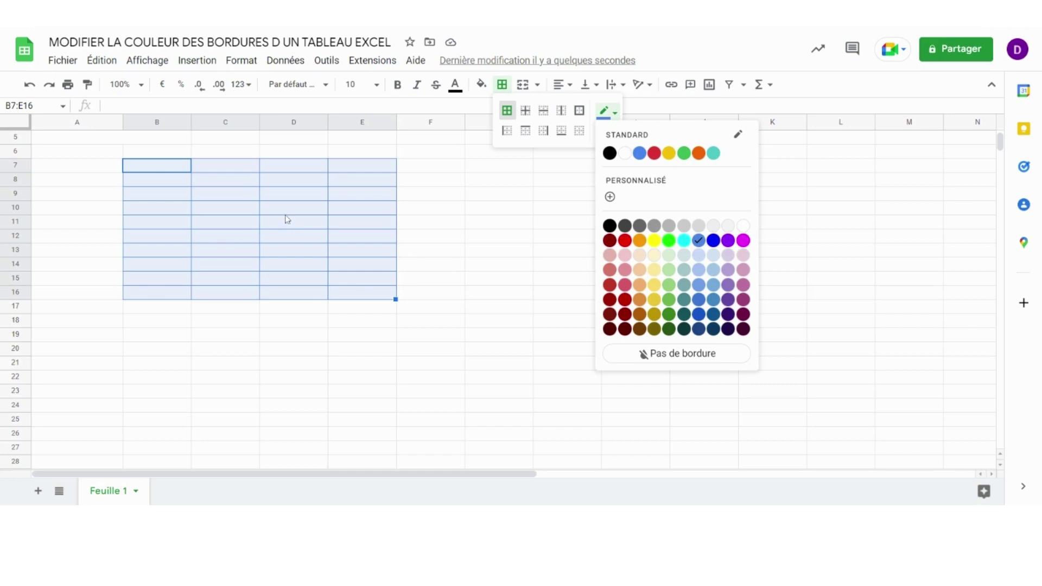
left_click(302, 213)
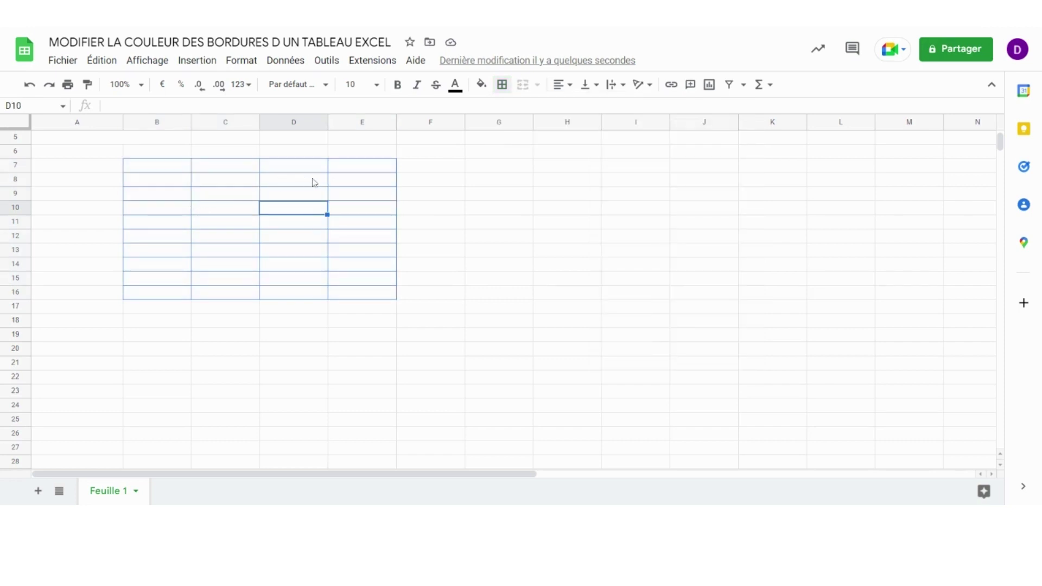
Step: Reselect the whole table range B7:E16
left_click(504, 89)
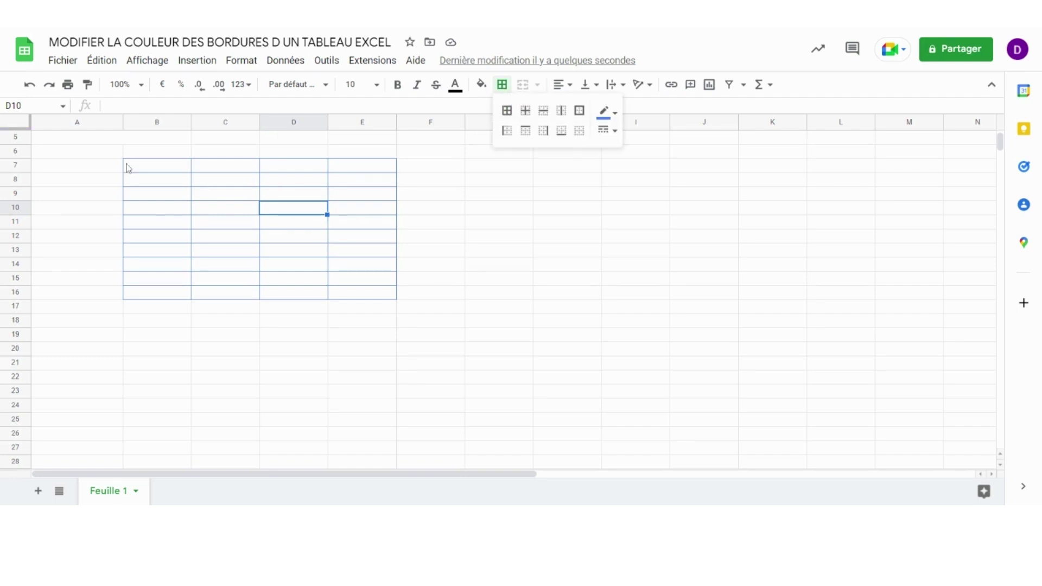
left_click(178, 172)
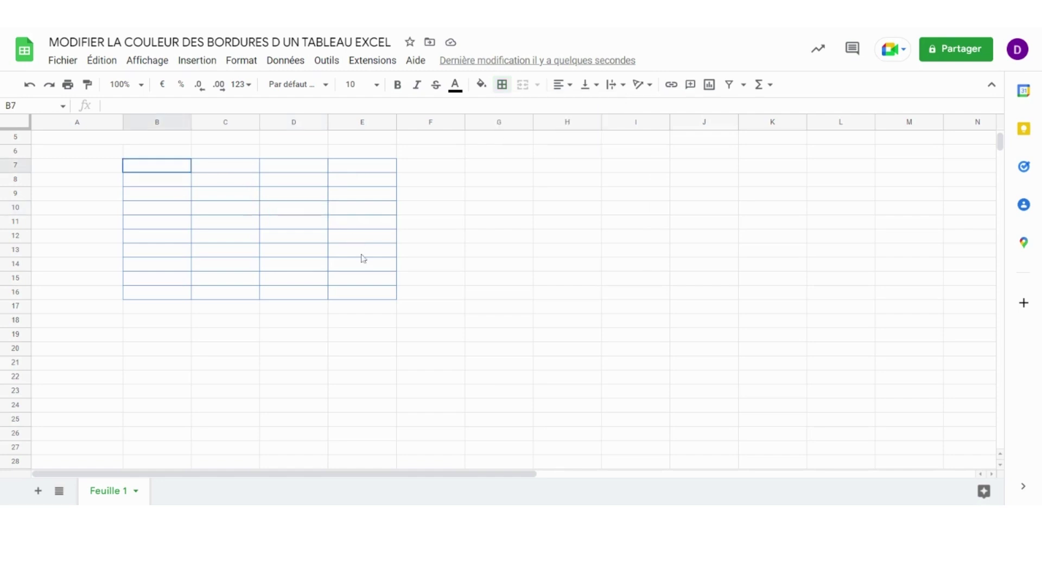
left_click_drag(385, 288, 396, 300)
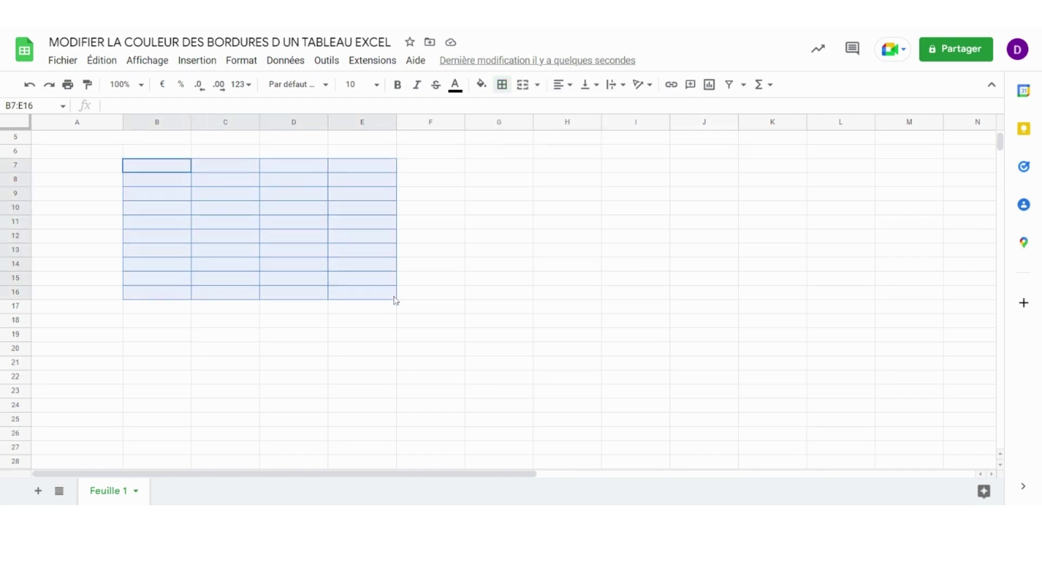
Step: Colour only the inner borders of B7:E16 magenta
left_click(503, 87)
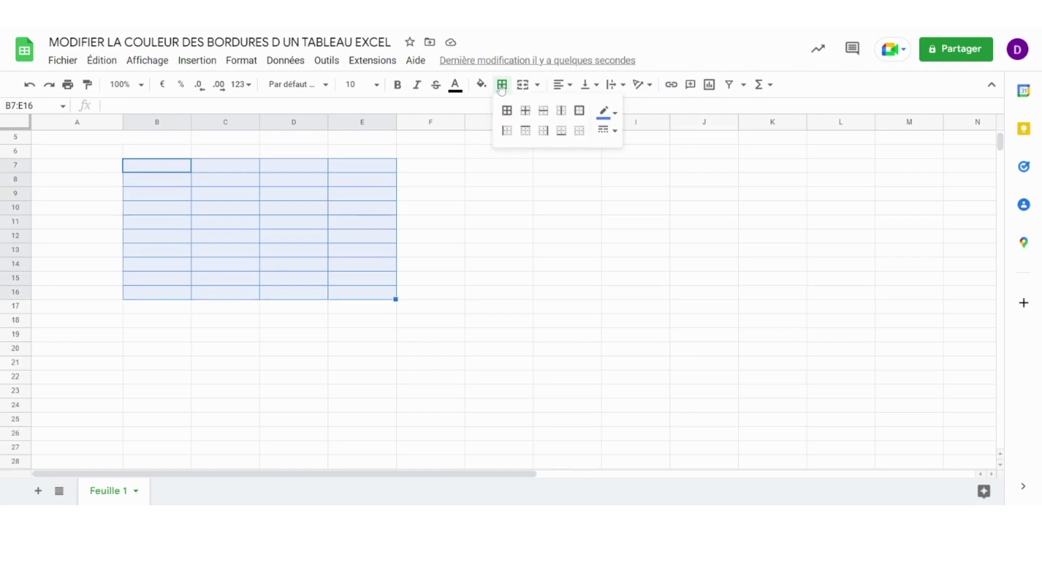
left_click(527, 112)
left_click(607, 112)
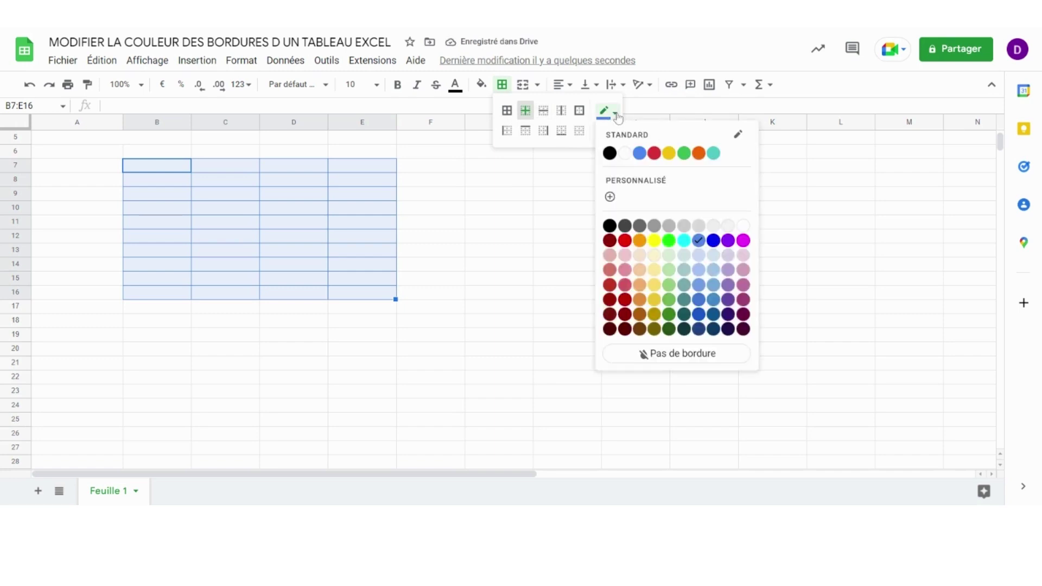
left_click(743, 242)
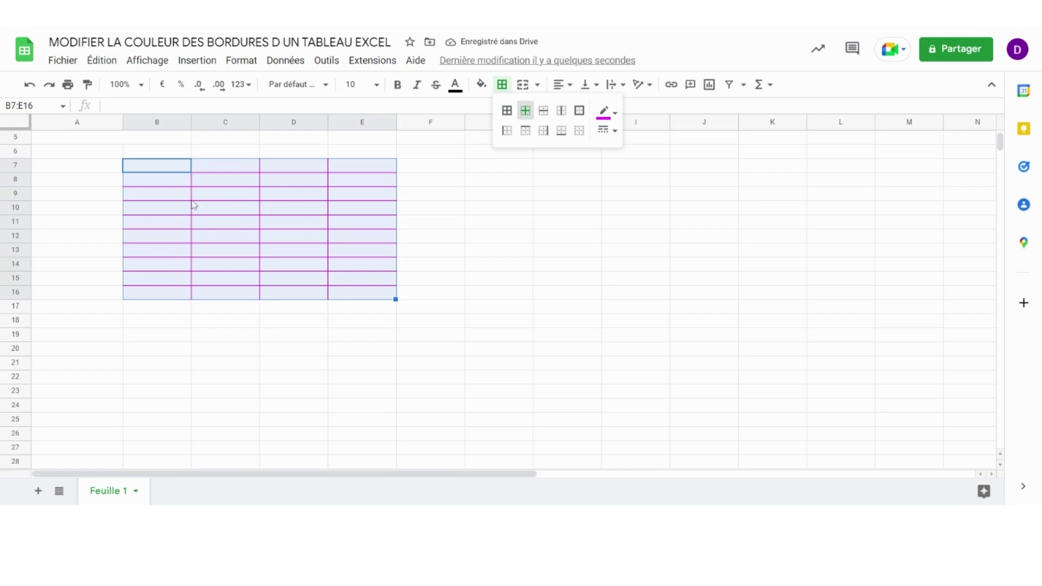
Step: Click cell C11 to deselect the table and show the blue and magenta borders
left_click(226, 225)
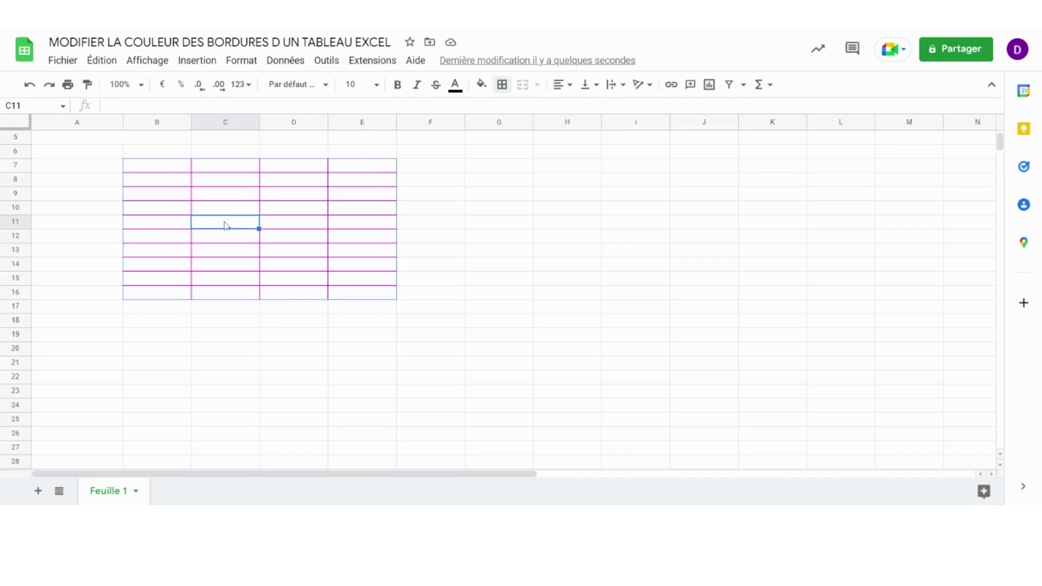